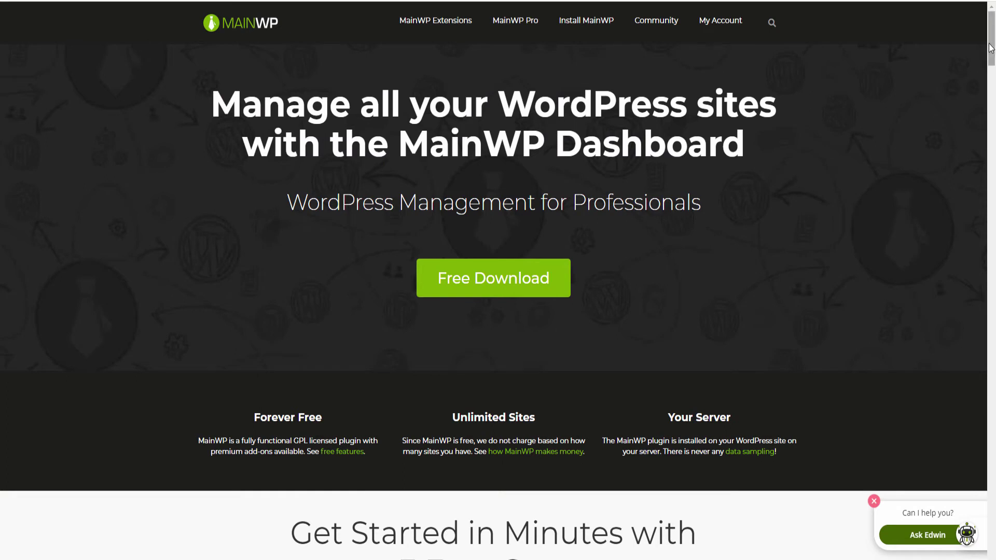
{"action": "mouse_move", "coordinate": [991, 49]}
{"action": "left_mouse_down"}
{"action": "mouse_move", "coordinate": [993, 333]}
{"action": "mouse_move", "coordinate": [991, 27]}
{"action": "left_mouse_up"}
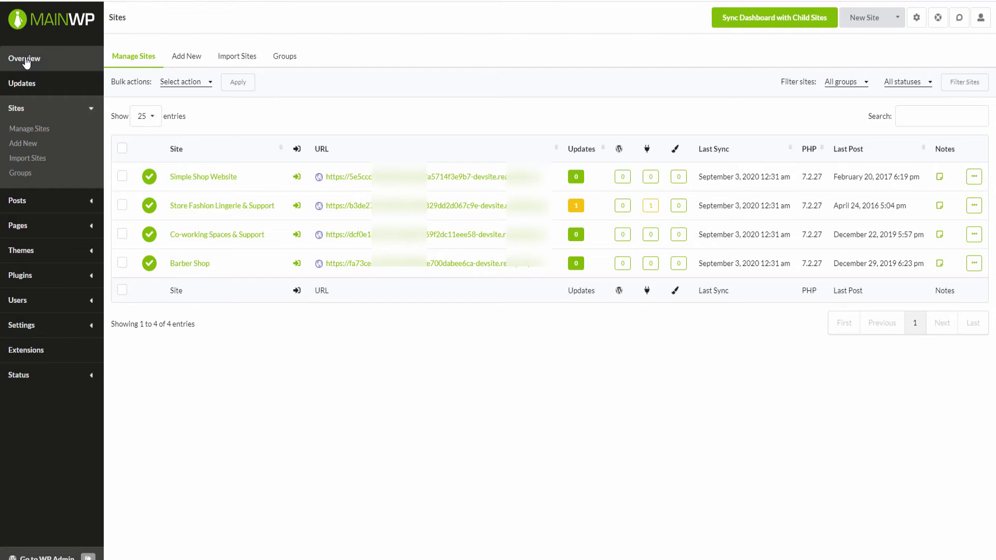
Bring up the MainWP Dashboard overview showing the one pending plugin update.
{"action": "left_click", "coordinate": [26, 61]}
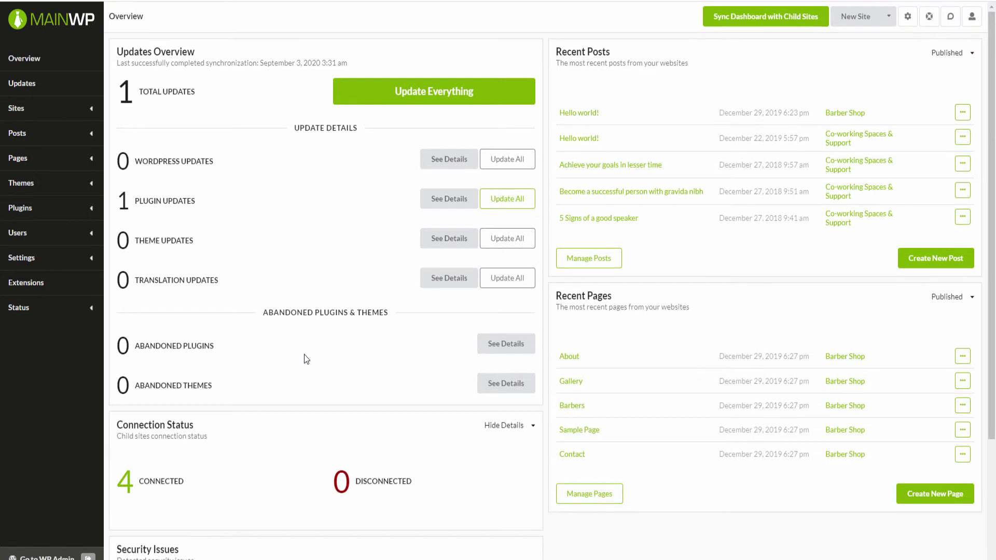
{"action": "scroll", "coordinate": [304, 354], "scroll_direction": "down", "scroll_amount": 2}
{"action": "scroll", "coordinate": [304, 353], "scroll_direction": "up", "scroll_amount": 2}
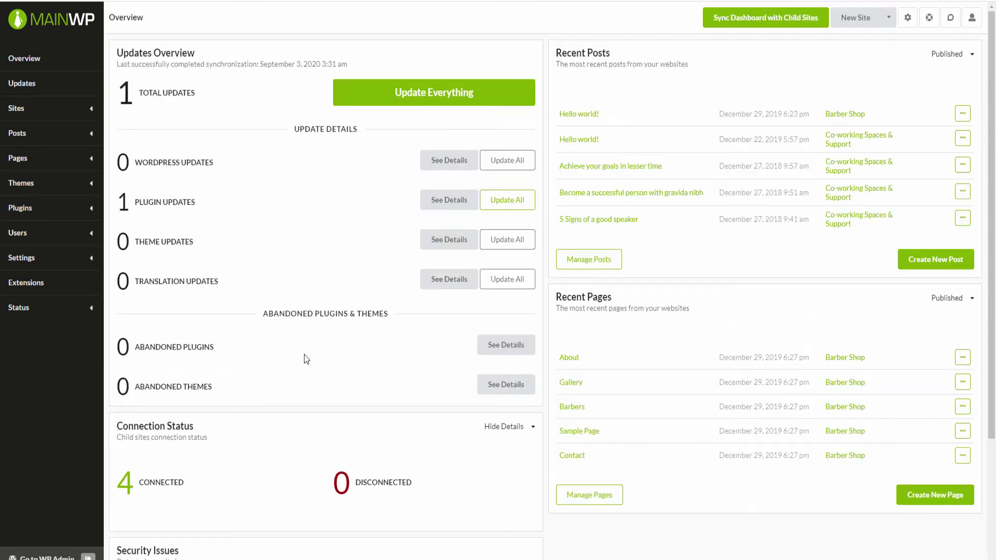
{"action": "scroll", "coordinate": [305, 354], "scroll_direction": "down", "scroll_amount": 1}
{"action": "scroll", "coordinate": [304, 354], "scroll_direction": "up", "scroll_amount": 1}
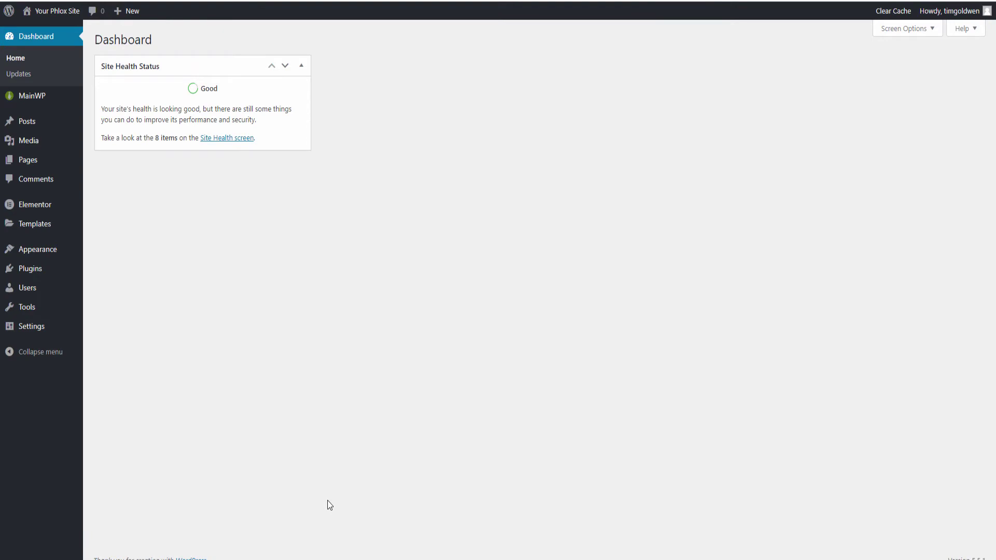
Deactivate the WP Reset plugin from the installed plugins list.
{"action": "left_click", "coordinate": [25, 269]}
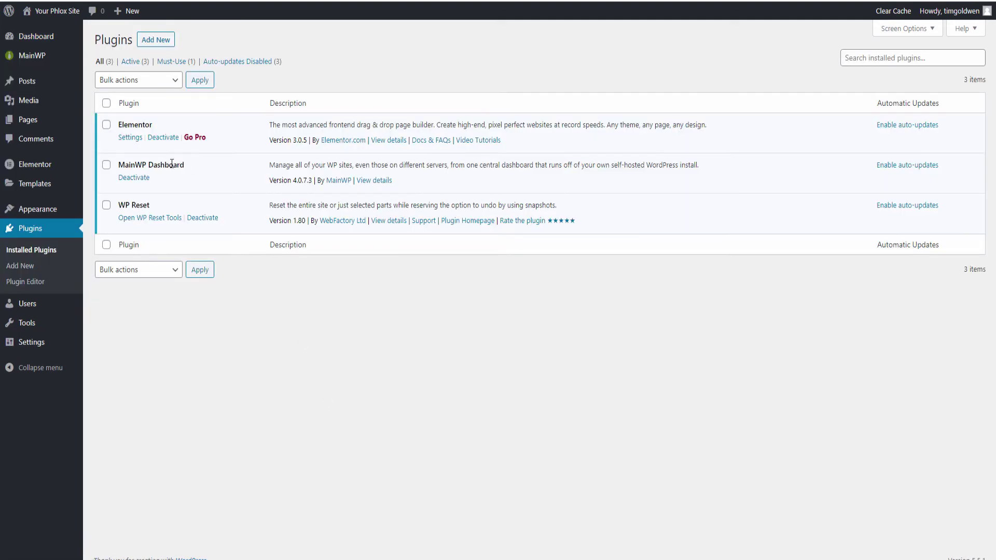
{"action": "left_click_drag", "start_coordinate": [193, 163], "coordinate": [119, 165]}
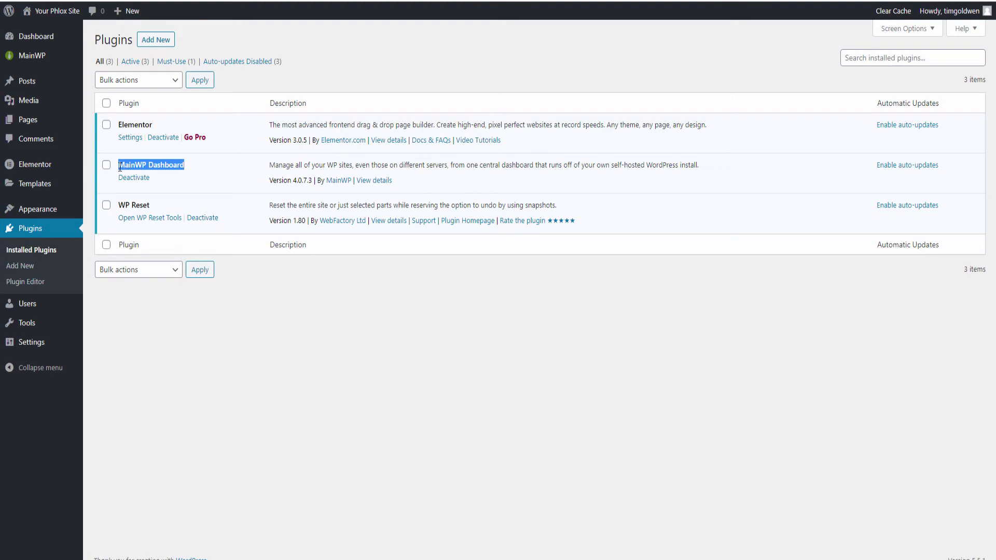
{"action": "left_click", "coordinate": [249, 367]}
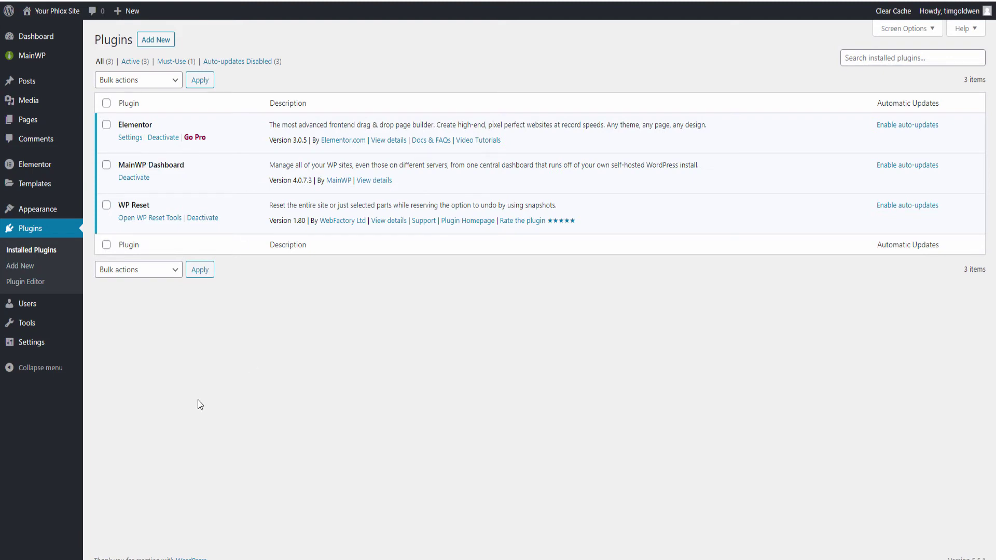
{"action": "left_click", "coordinate": [203, 218]}
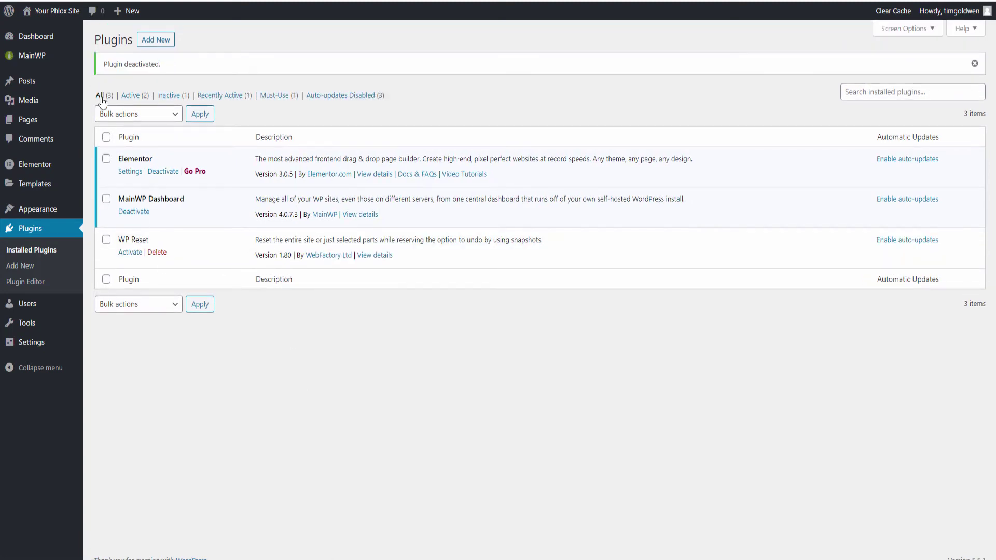
{"action": "left_click", "coordinate": [157, 42]}
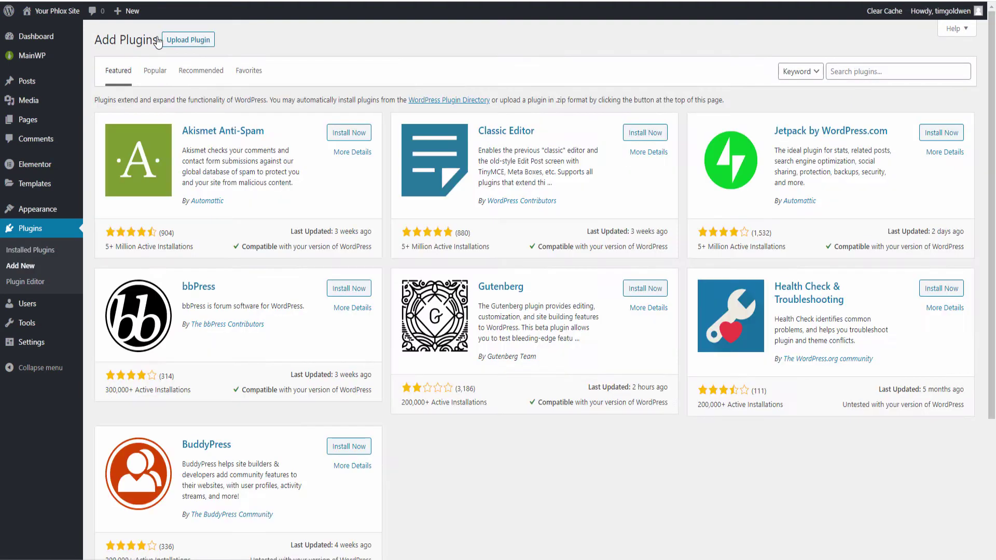
Search the WordPress plugin directory for 'mainwp' plugins.
{"action": "left_click", "coordinate": [903, 72]}
{"action": "type", "text": "m"}
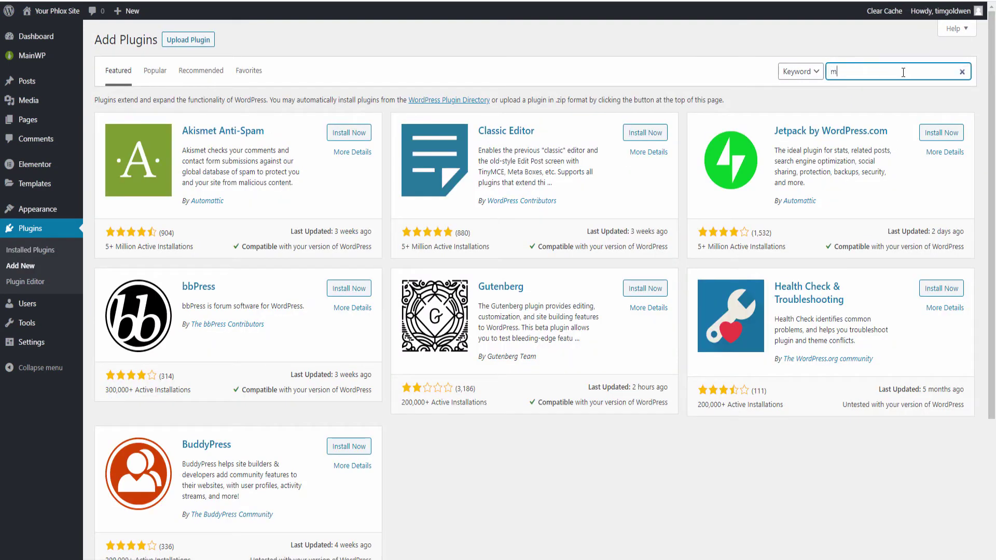
{"action": "type", "text": "ainwp"}
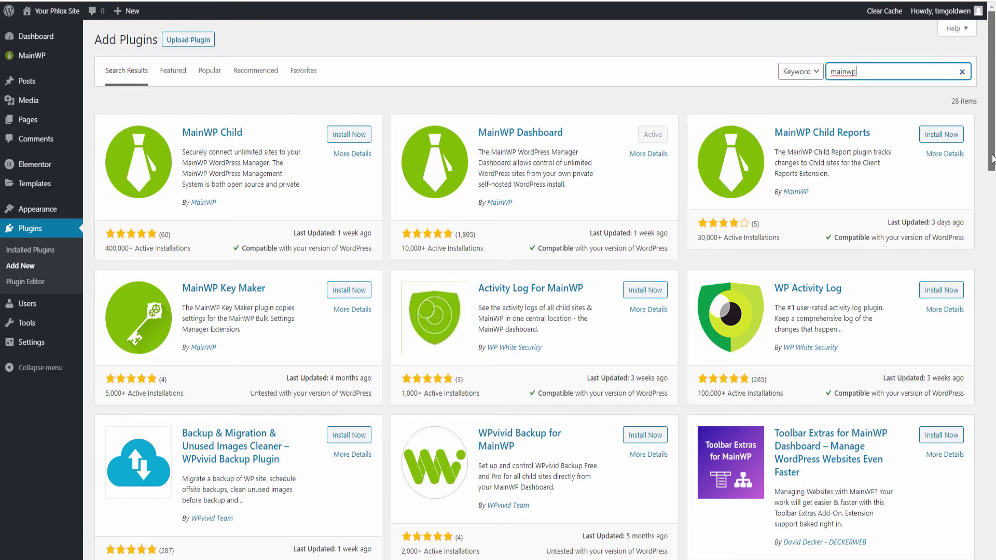
{"action": "mouse_move", "coordinate": [992, 159]}
{"action": "left_mouse_down"}
{"action": "mouse_move", "coordinate": [992, 308]}
{"action": "mouse_move", "coordinate": [992, 160]}
{"action": "left_mouse_up"}
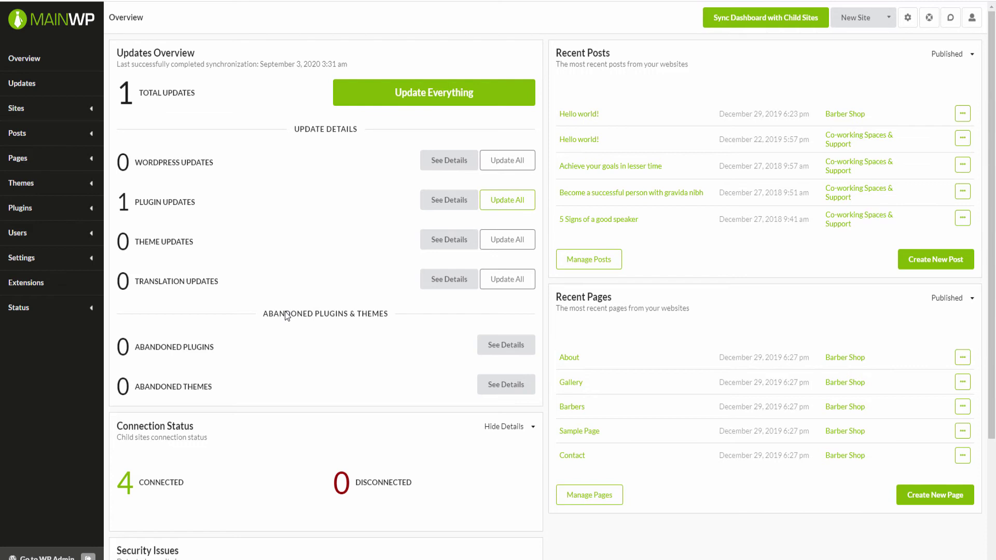
Sync all four child sites, then Update Everything to apply the one plugin update.
{"action": "left_click", "coordinate": [780, 24]}
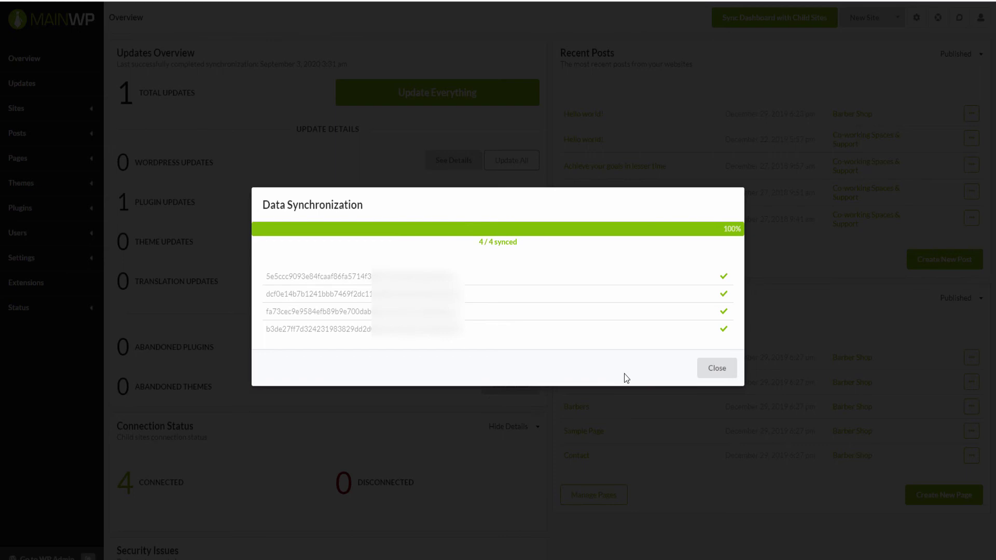
{"action": "left_click", "coordinate": [716, 368]}
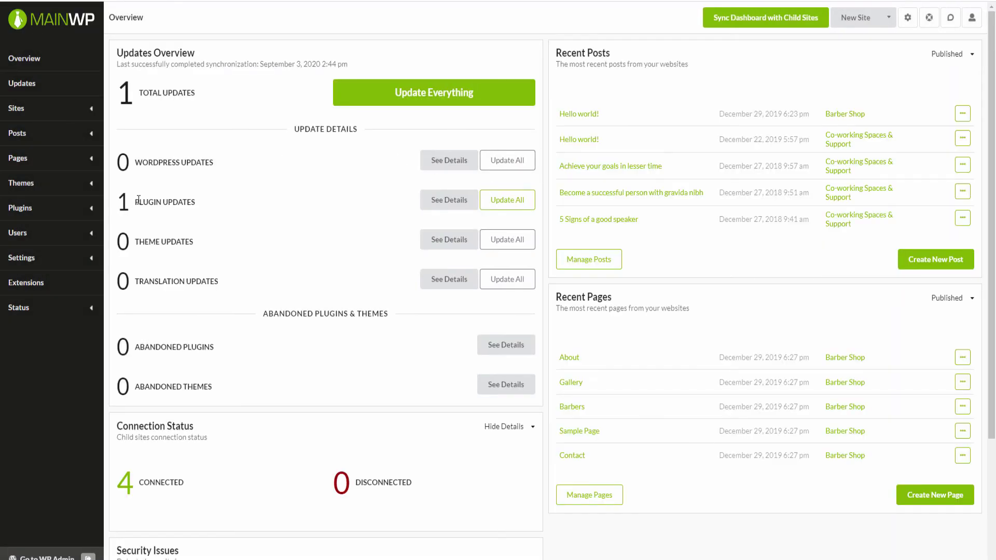
{"action": "left_click_drag", "start_coordinate": [137, 200], "coordinate": [118, 200]}
{"action": "left_click", "coordinate": [203, 206]}
{"action": "left_click", "coordinate": [406, 101]}
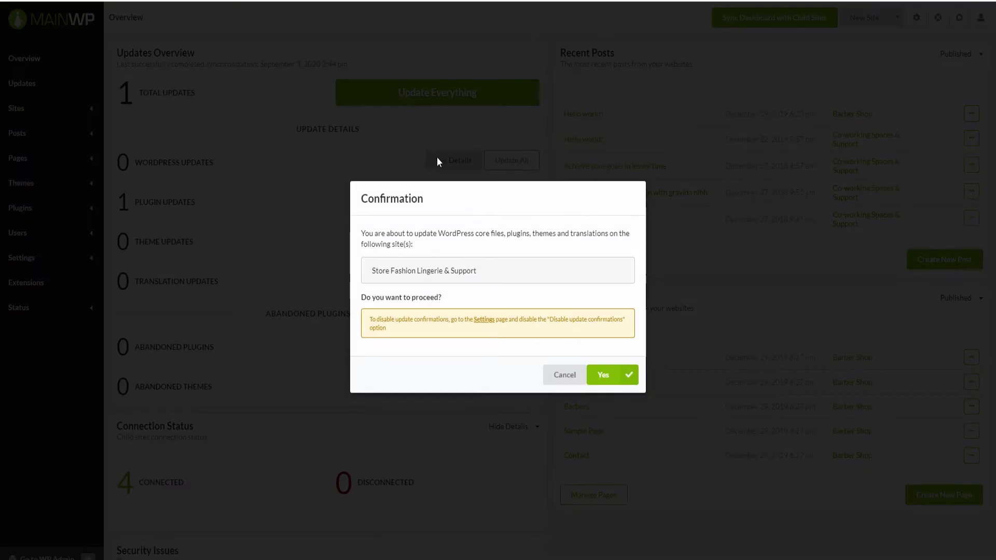
{"action": "left_click", "coordinate": [608, 379]}
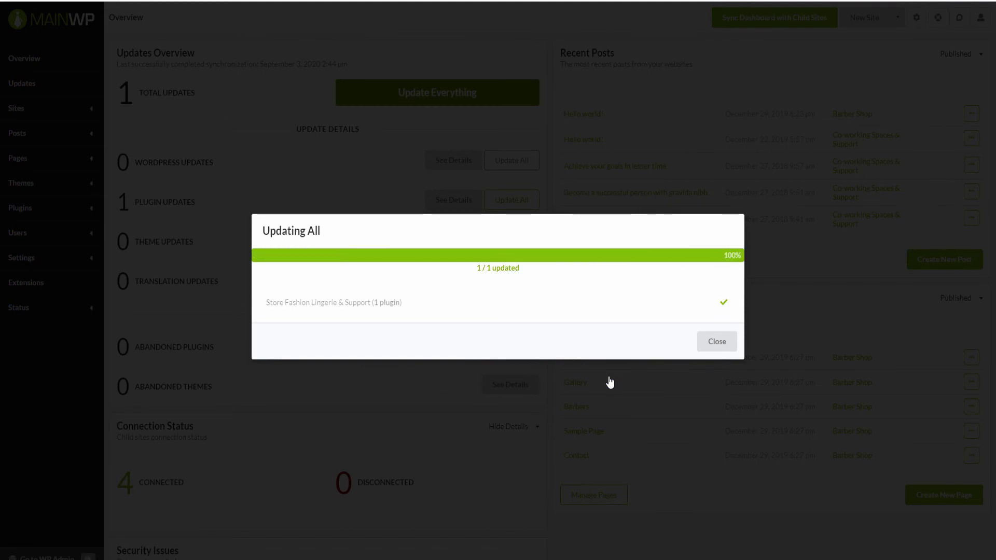
{"action": "left_click", "coordinate": [717, 342]}
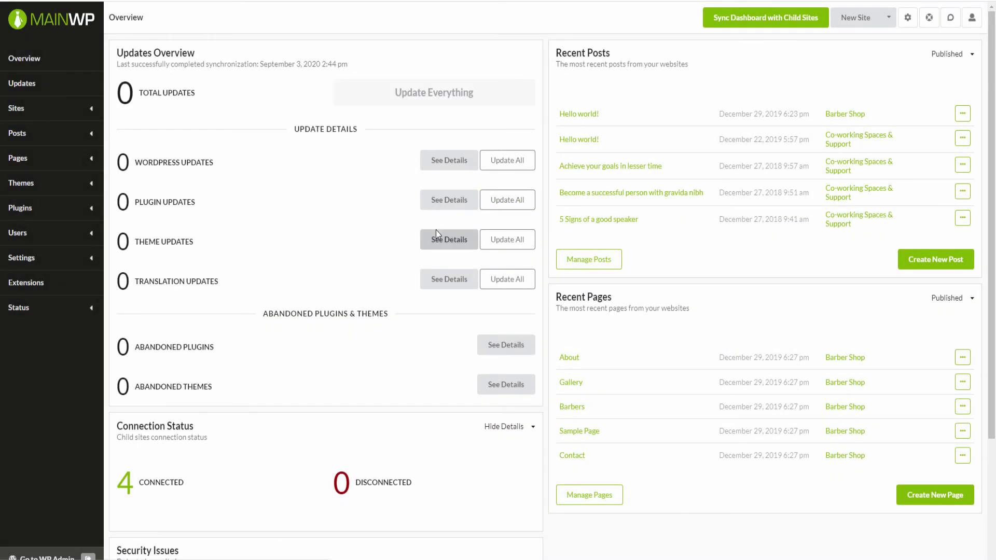
Start a new child site in the add-site form and dismiss the LastPass prompt.
{"action": "left_click", "coordinate": [864, 18]}
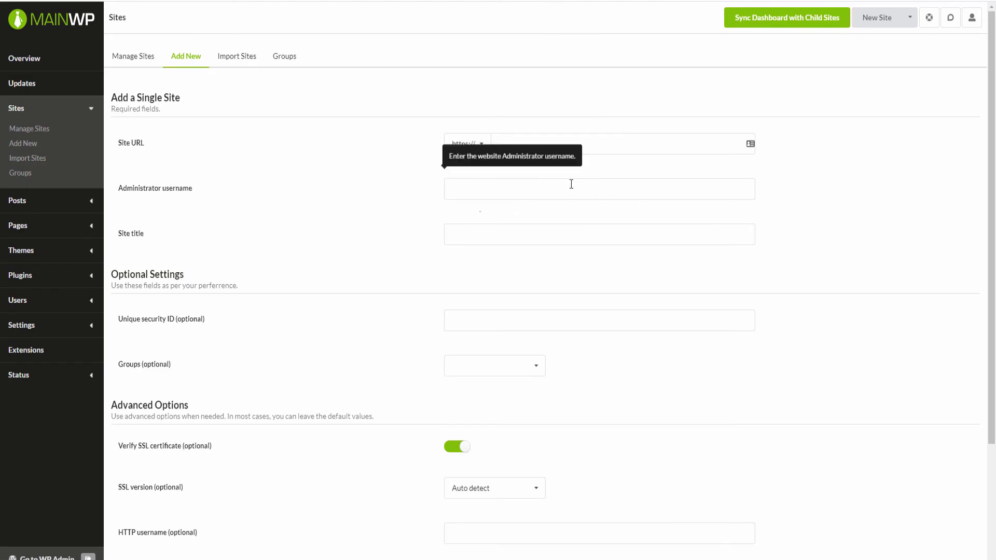
{"action": "left_click", "coordinate": [627, 148]}
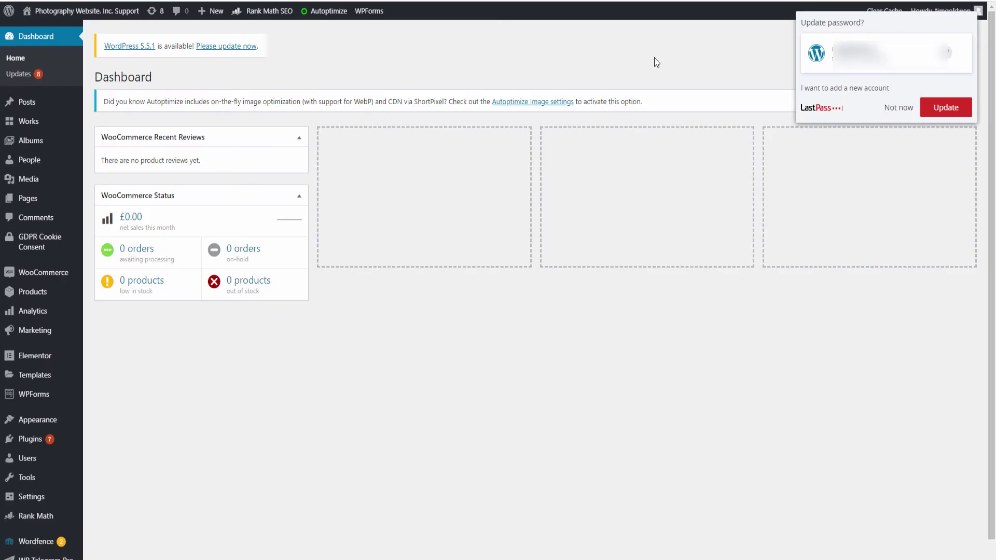
{"action": "left_click", "coordinate": [897, 107]}
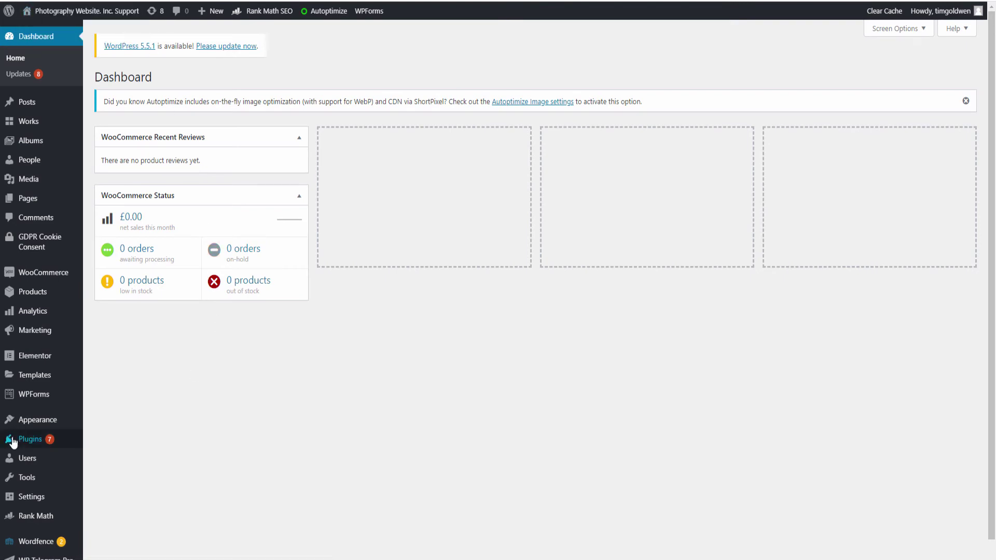
{"action": "mouse_move", "coordinate": [30, 439]}
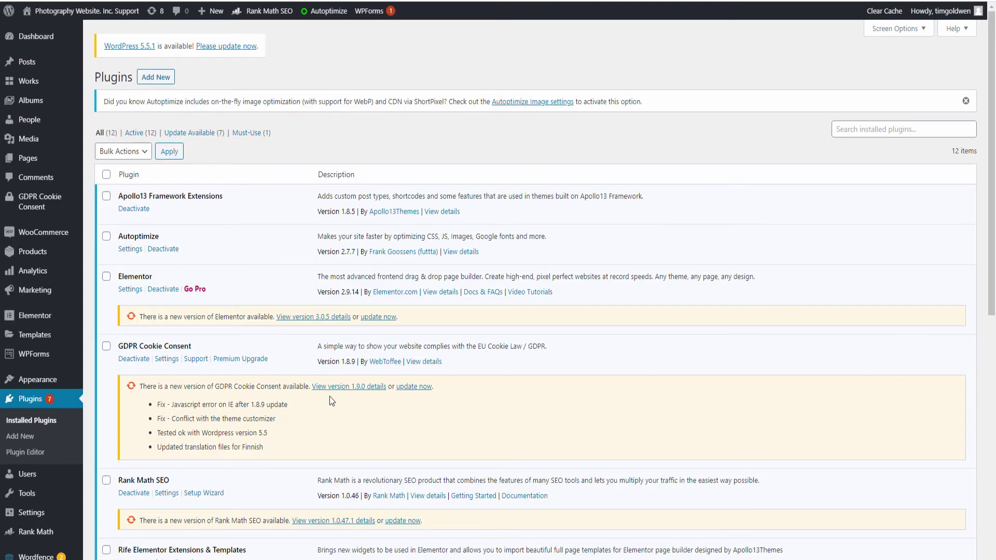
Install and activate MainWP Child from a 'mainwp' plugin search.
{"action": "left_click", "coordinate": [153, 84]}
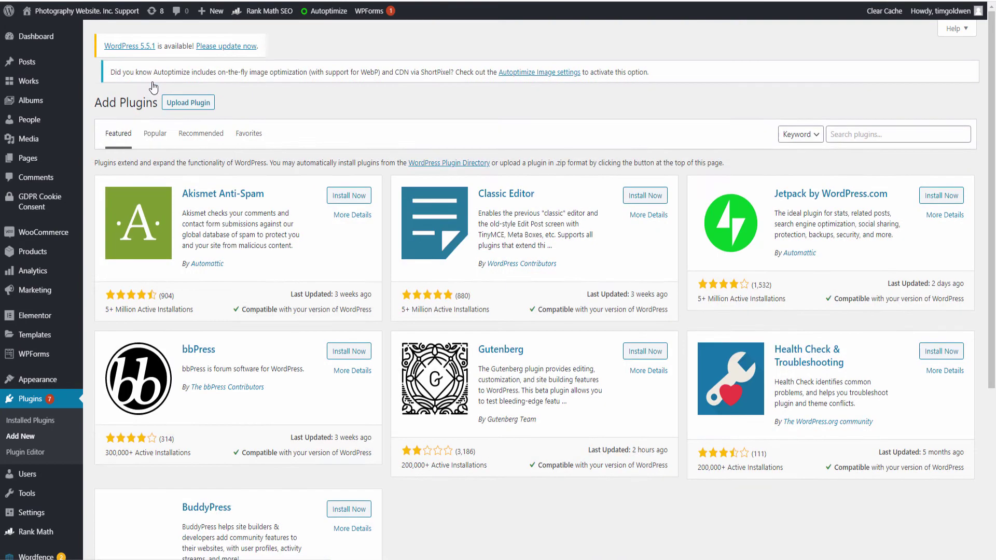
{"action": "left_click", "coordinate": [882, 144]}
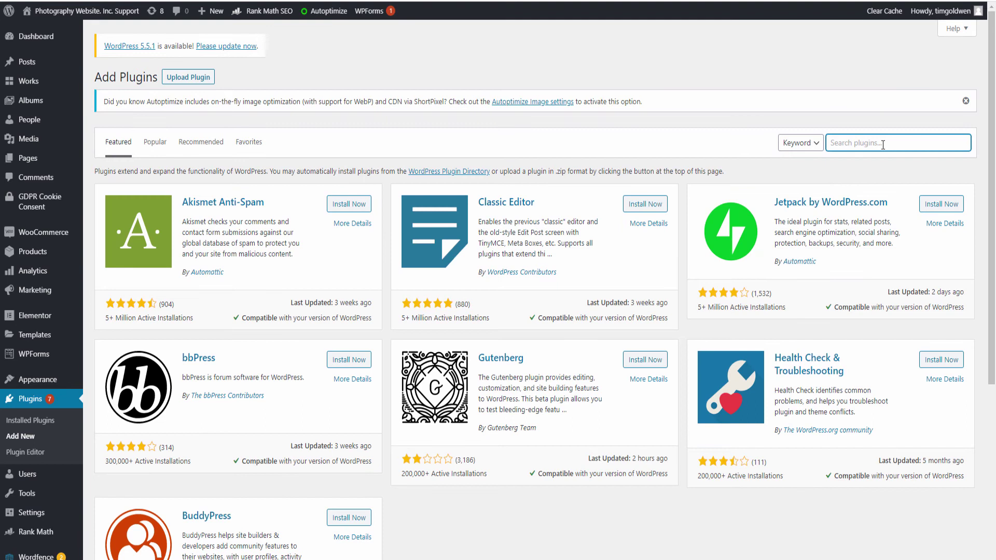
{"action": "type", "text": "mainwp"}
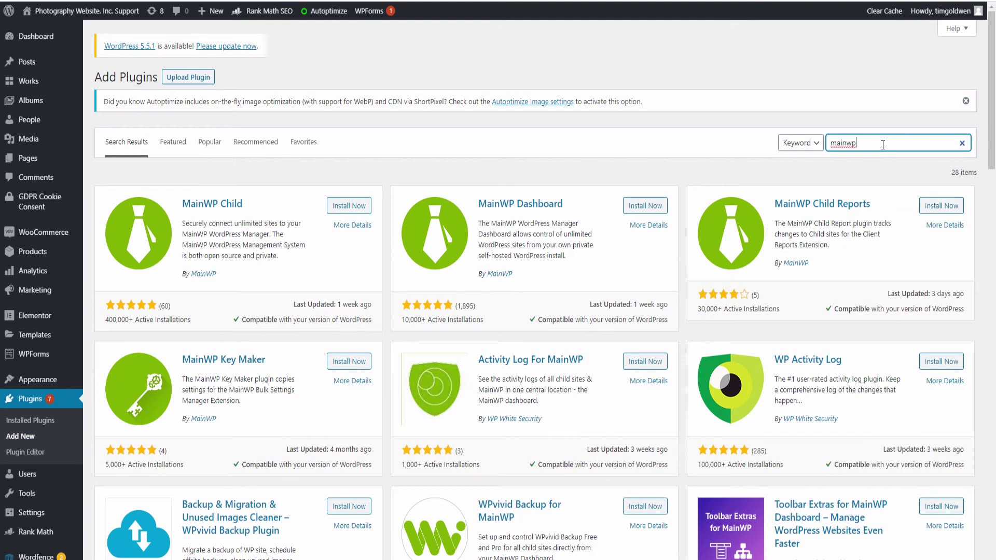
{"action": "left_click", "coordinate": [349, 207]}
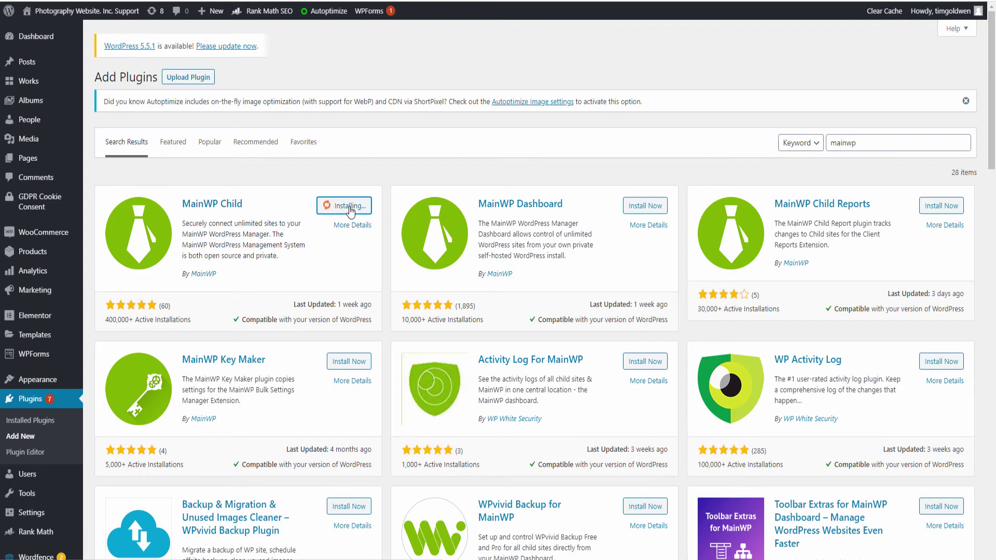
{"action": "left_click", "coordinate": [349, 209]}
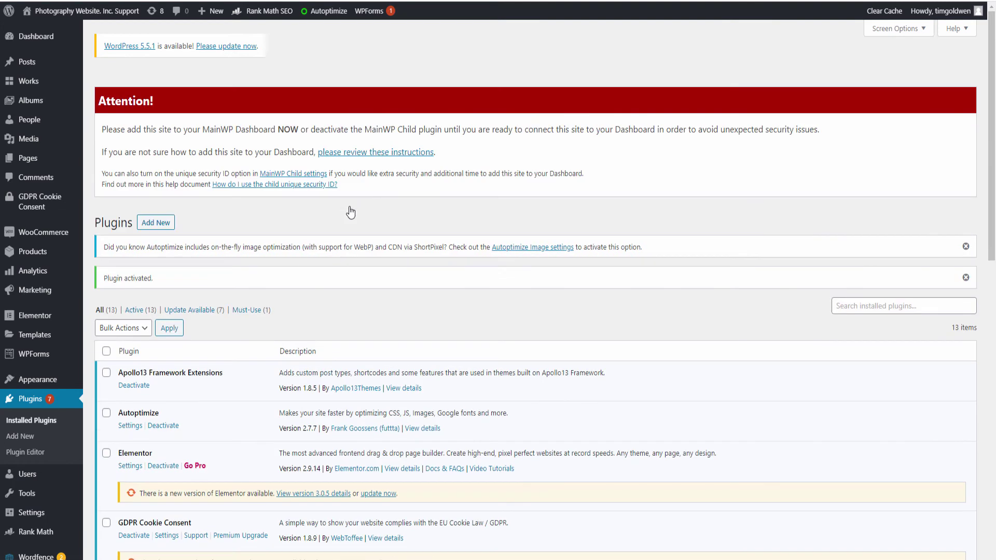
{"action": "scroll", "coordinate": [350, 211], "scroll_direction": "down", "scroll_amount": 2}
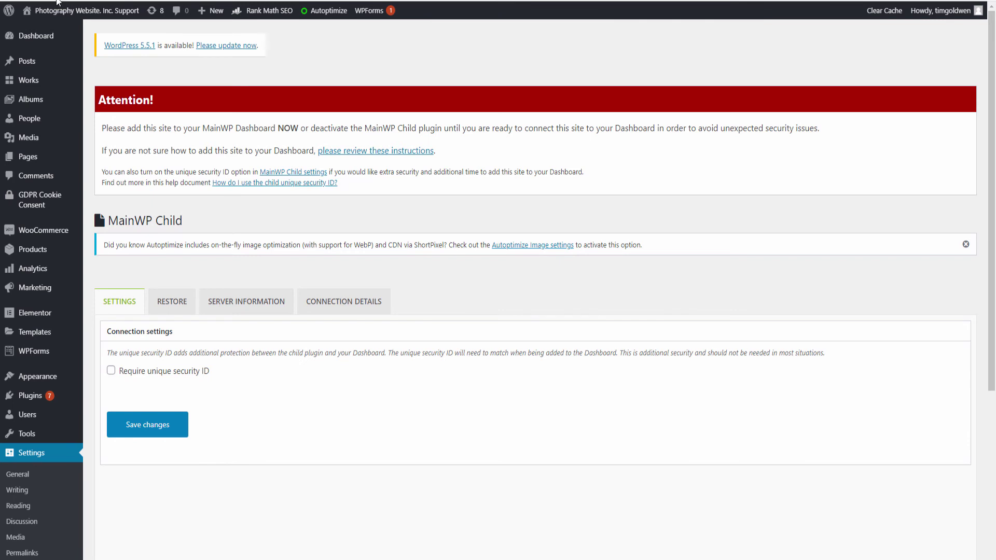
Copy the Photography site's URL from the browser address bar.
{"action": "right_click", "coordinate": [115, 0]}
{"action": "left_click", "coordinate": [147, 56]}
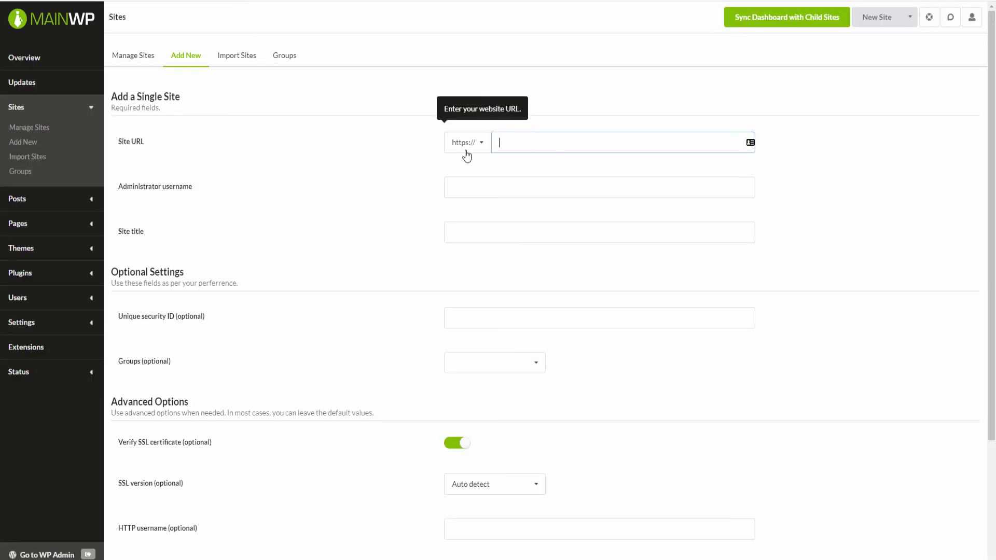
{"action": "left_click", "coordinate": [482, 146]}
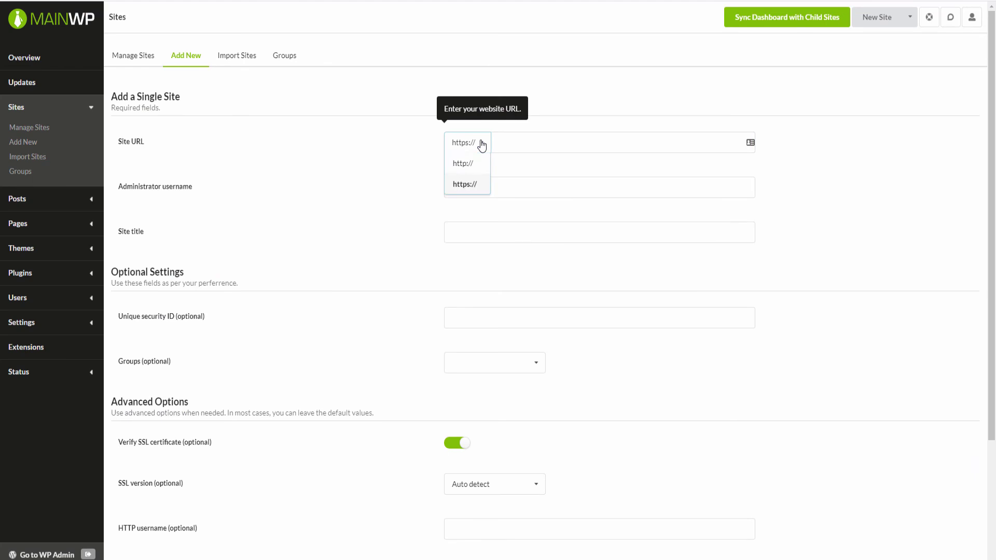
{"action": "left_click", "coordinate": [470, 184]}
{"action": "left_click", "coordinate": [529, 145]}
{"action": "right_click", "coordinate": [529, 146]}
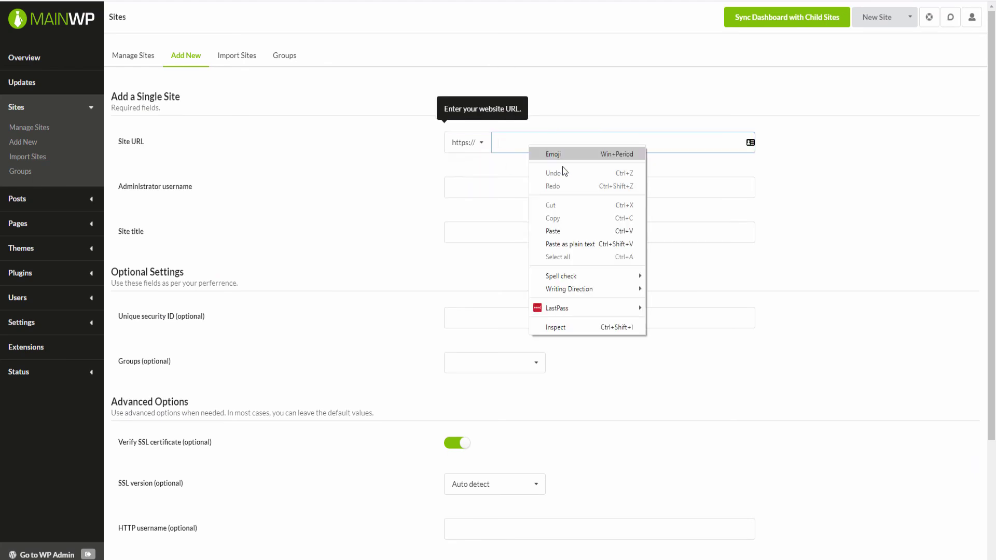
{"action": "left_click", "coordinate": [552, 230]}
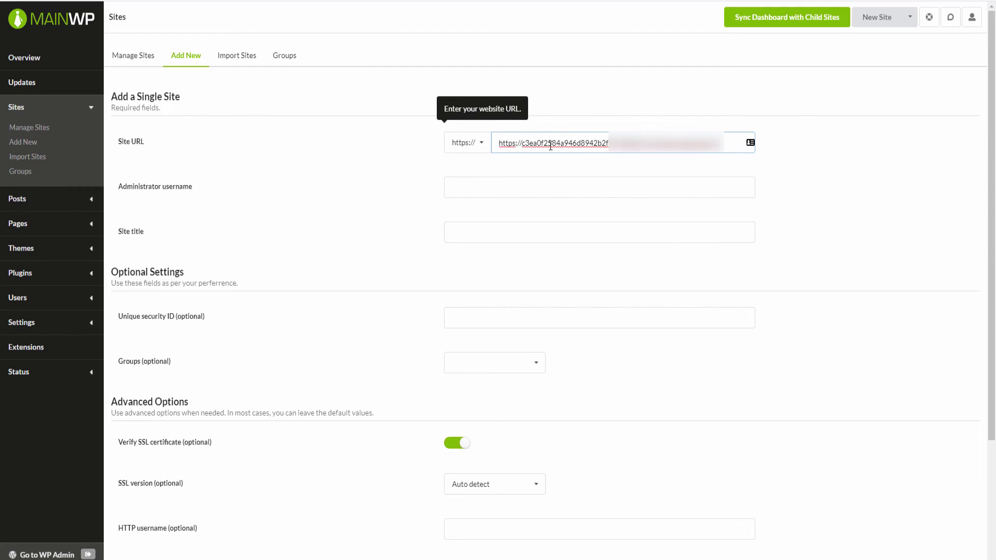
{"action": "left_click_drag", "start_coordinate": [524, 143], "coordinate": [489, 138]}
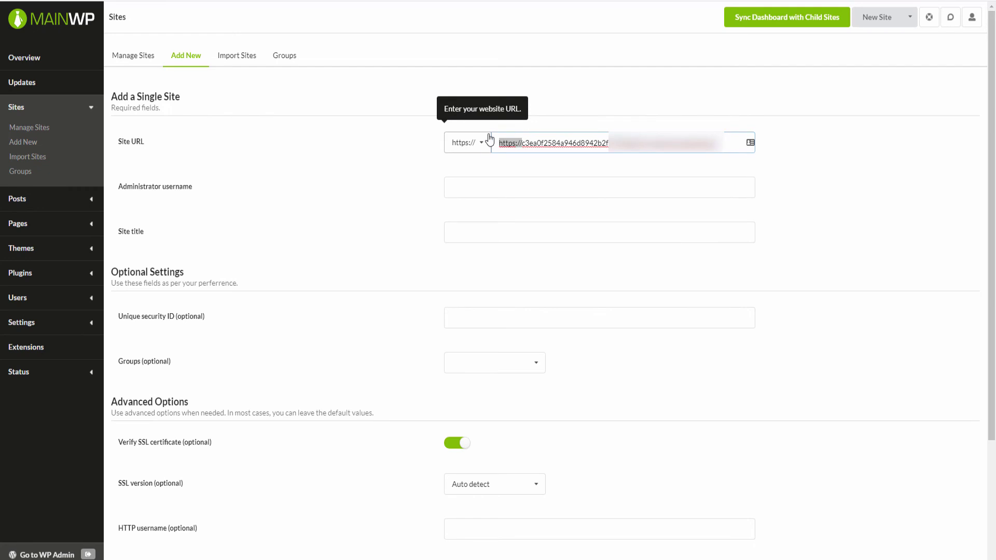
{"action": "key", "text": "BackSpace"}
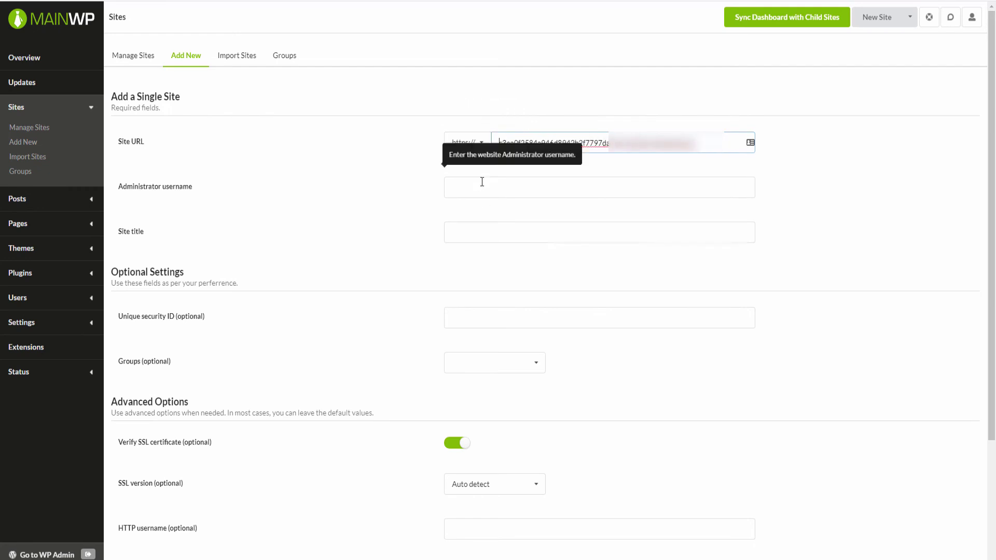
Fill in the administrator username and submit the site with Add Site.
{"action": "left_click", "coordinate": [481, 182]}
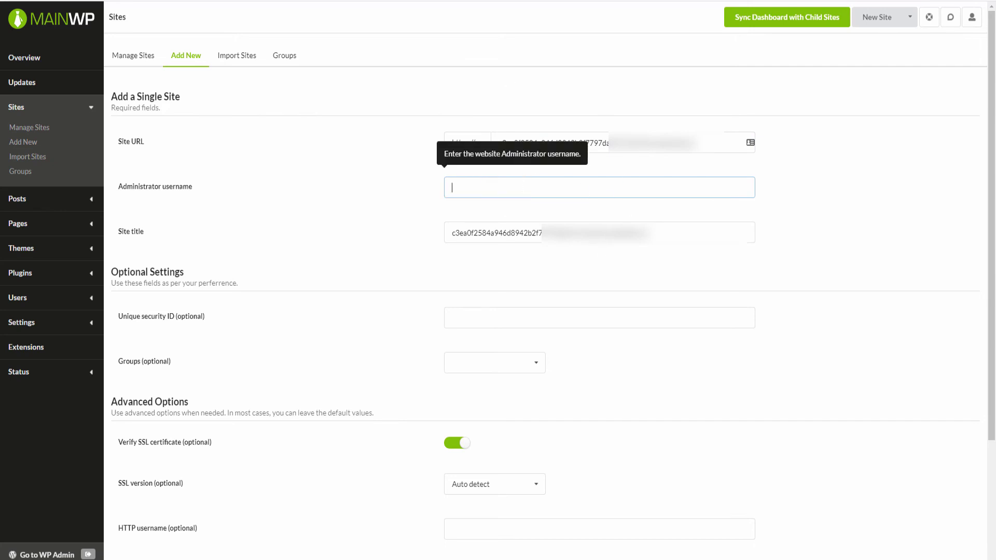
{"action": "left_click", "coordinate": [389, 0]}
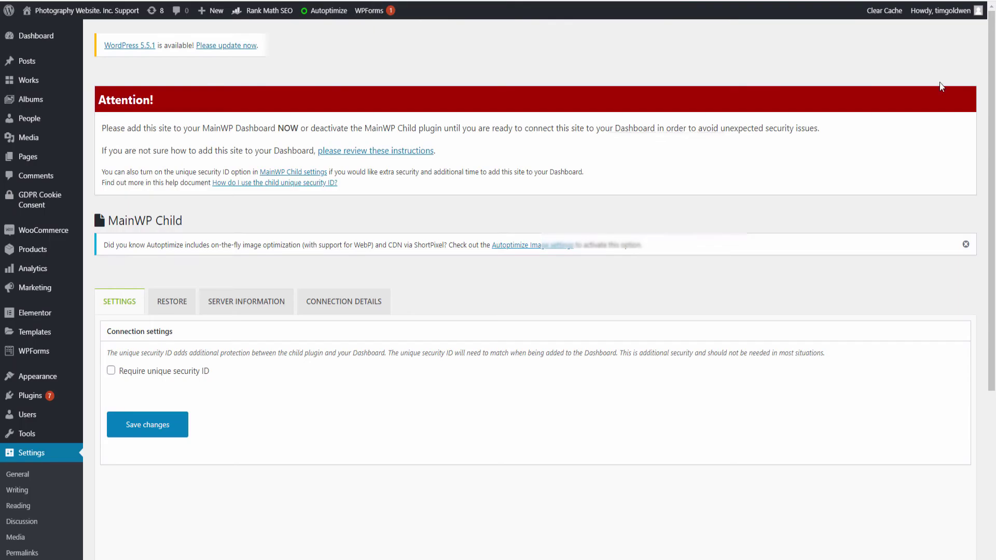
{"action": "left_click", "coordinate": [389, 1]}
{"action": "left_click", "coordinate": [311, 0]}
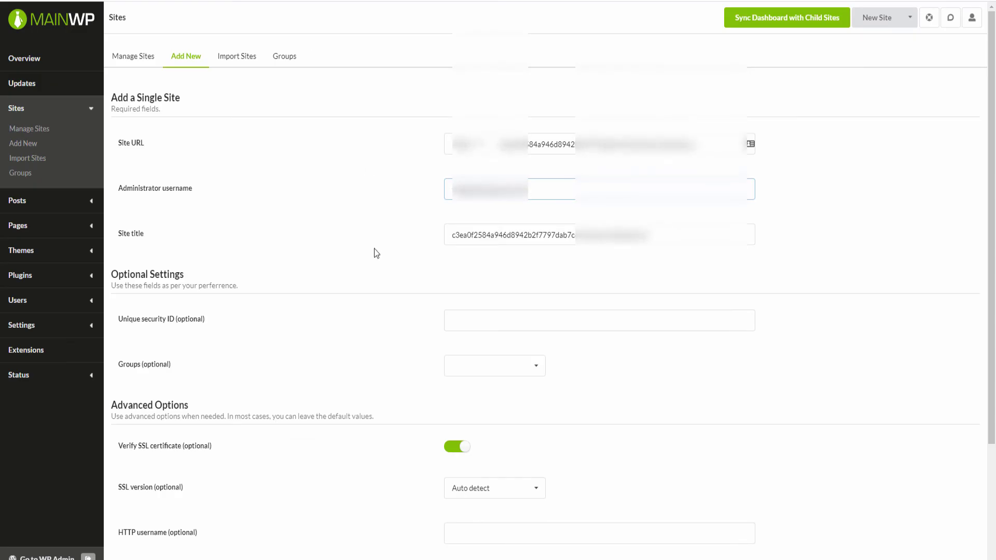
{"action": "scroll", "coordinate": [379, 238], "scroll_direction": "down", "scroll_amount": 1}
{"action": "scroll", "coordinate": [377, 251], "scroll_direction": "down", "scroll_amount": 1}
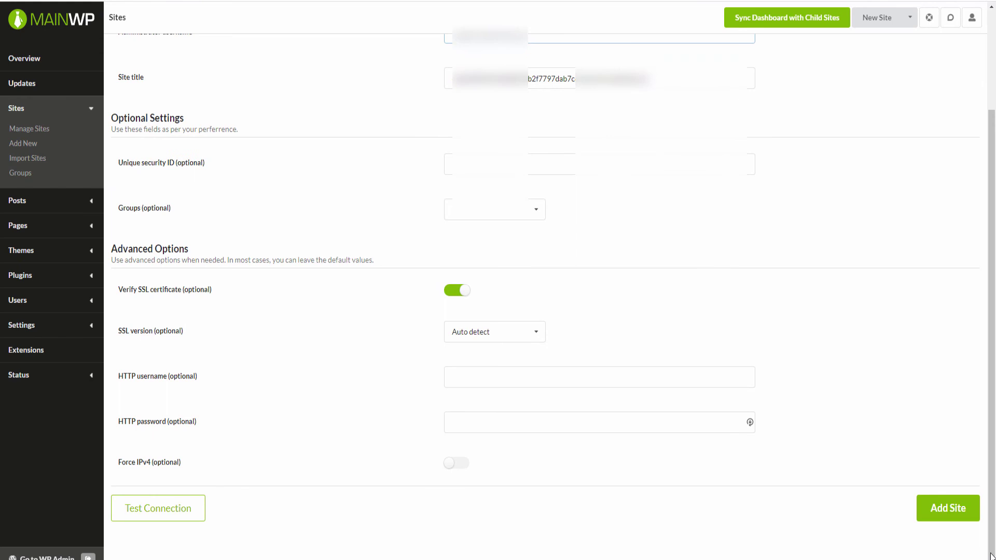
{"action": "scroll", "coordinate": [754, 413], "scroll_direction": "up", "scroll_amount": 2}
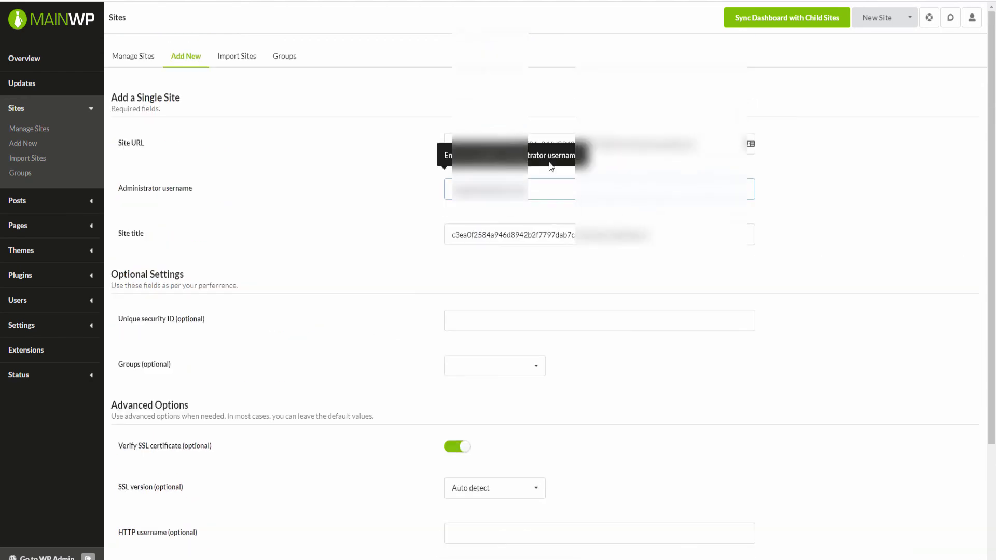
{"action": "scroll", "coordinate": [841, 415], "scroll_direction": "down", "scroll_amount": 2}
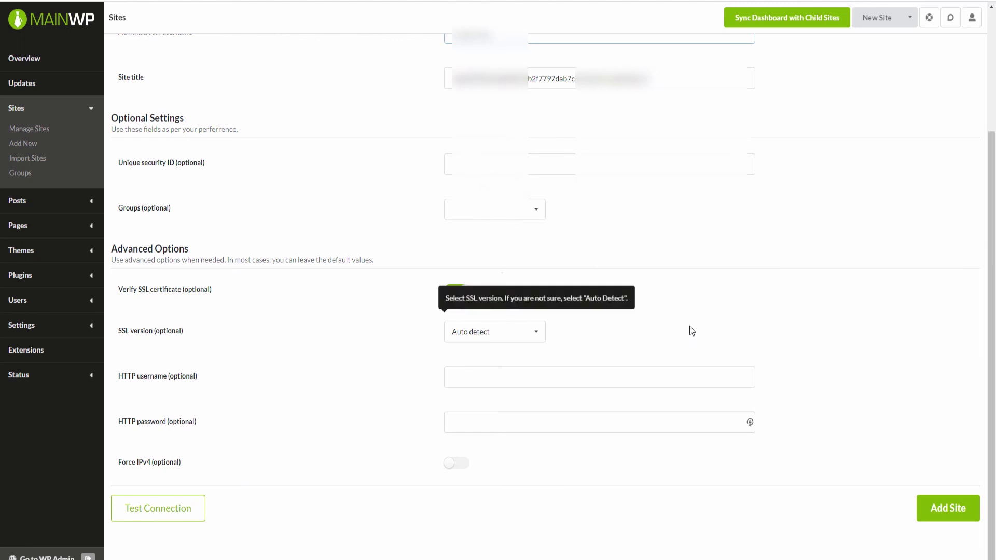
{"action": "left_click", "coordinate": [941, 508]}
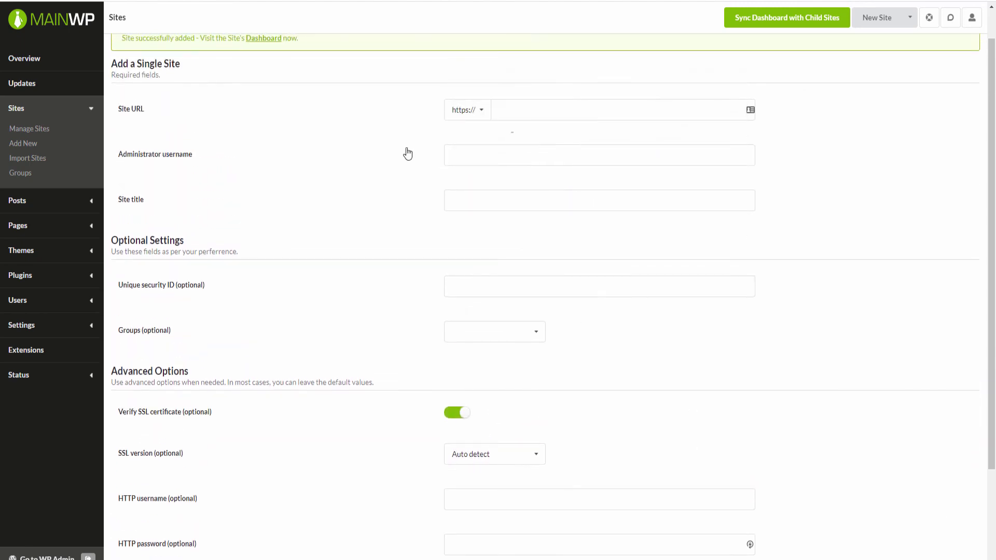
Check the Photography site's 8 updates in Manage Sites, then view the Overview.
{"action": "left_click", "coordinate": [27, 132]}
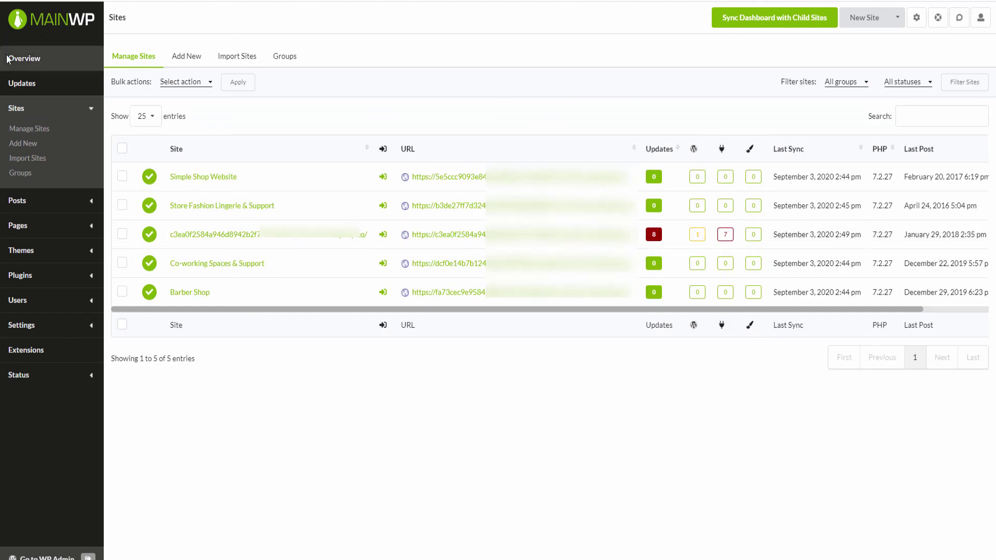
{"action": "left_click", "coordinate": [16, 66]}
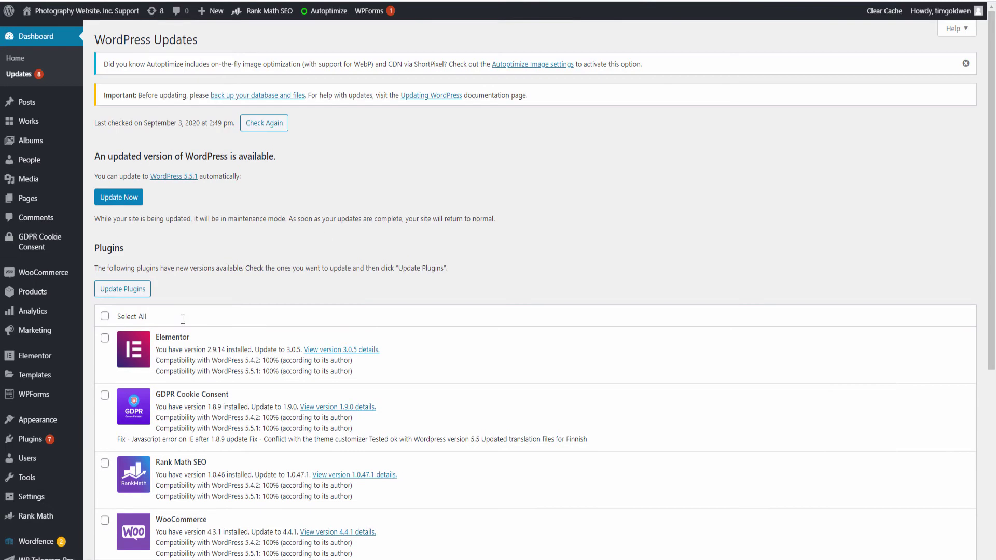
{"action": "scroll", "coordinate": [182, 318], "scroll_direction": "down", "scroll_amount": 4}
{"action": "scroll", "coordinate": [183, 320], "scroll_direction": "up", "scroll_amount": 4}
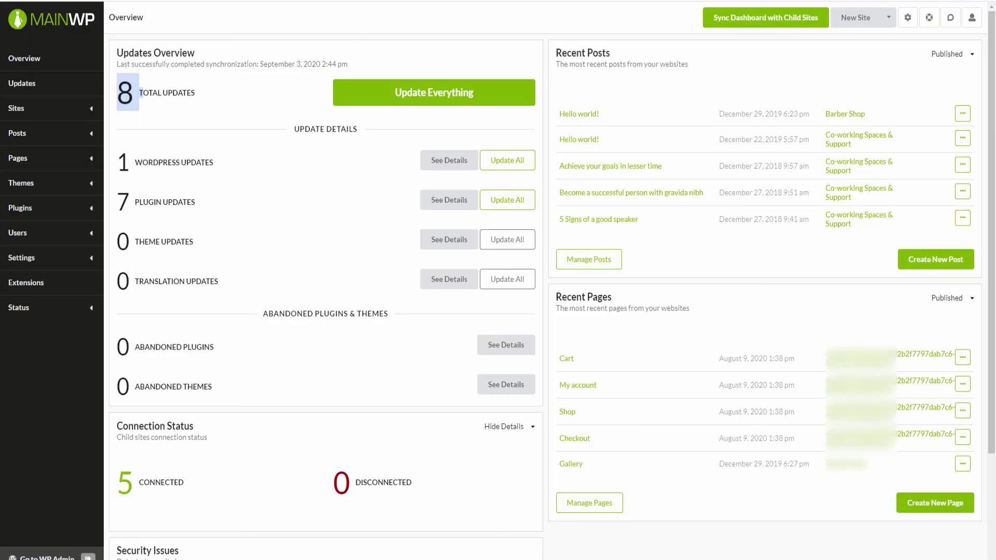
Run and confirm Update Everything for WordPress core and 7 plugins, closing at 1/1 updated.
{"action": "left_click", "coordinate": [429, 94]}
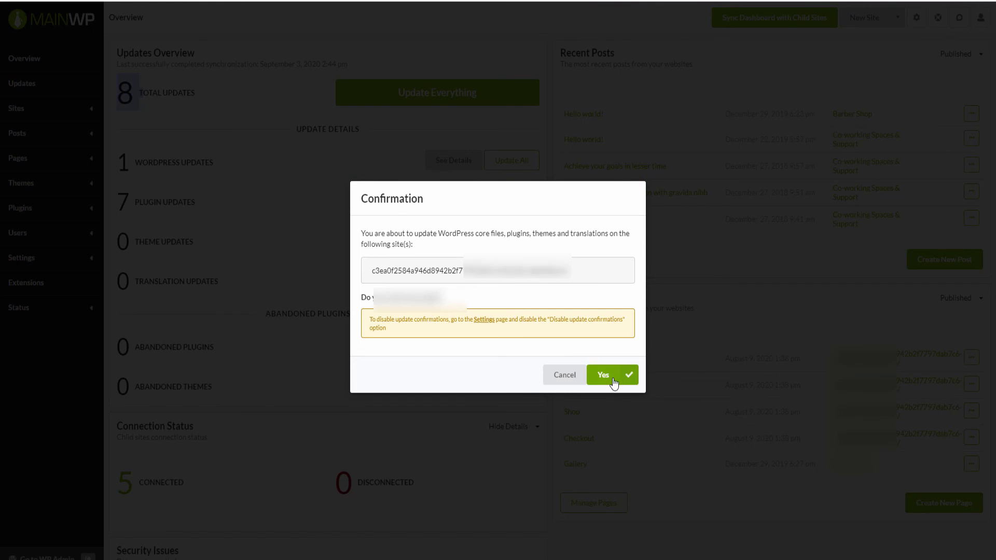
{"action": "left_click", "coordinate": [614, 381]}
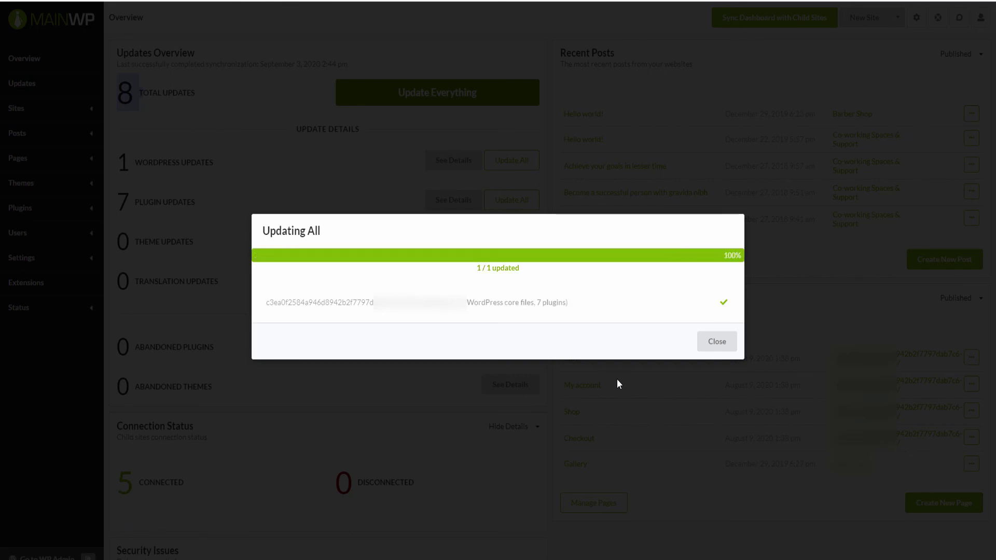
{"action": "left_click", "coordinate": [700, 348]}
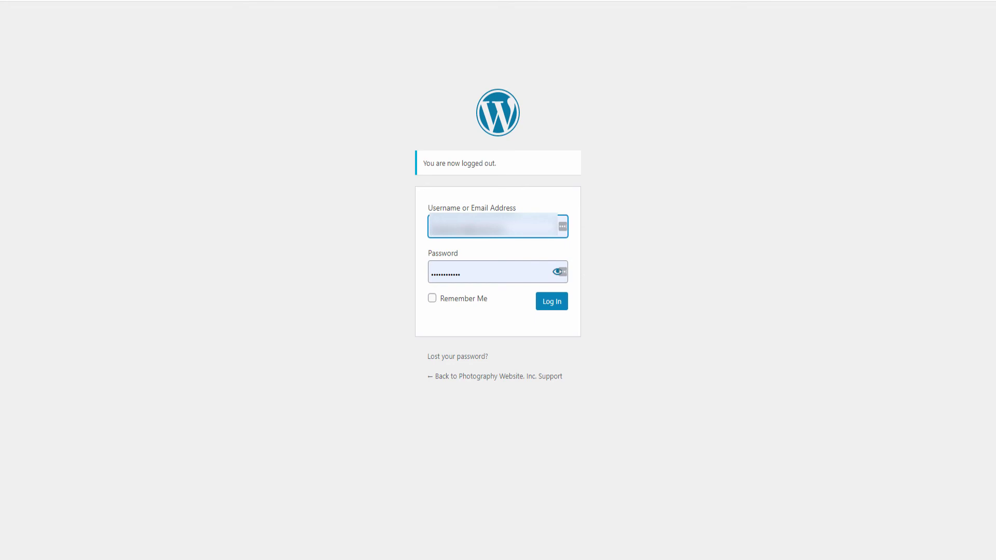
Log back in to the Photography site's WordPress admin from the login screen.
{"action": "left_click", "coordinate": [544, 307]}
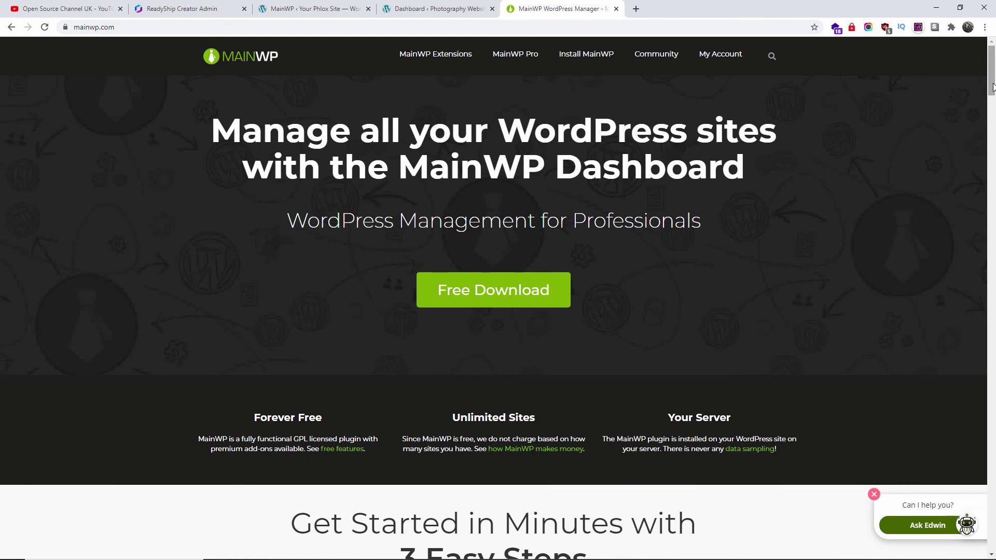
Go to the MainWP Community forum and browse its categories down to Hosting.
{"action": "left_click", "coordinate": [652, 57]}
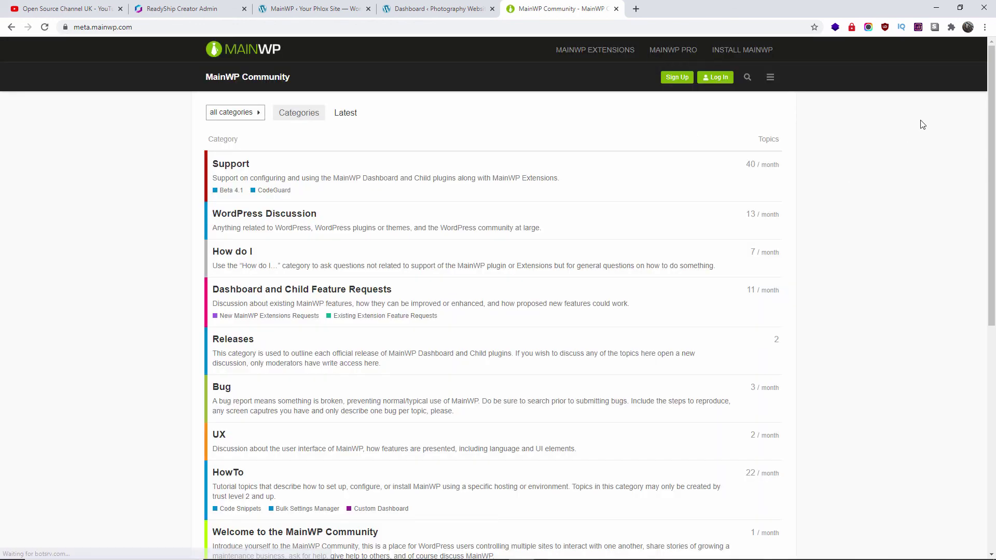
{"action": "left_click_drag", "start_coordinate": [992, 96], "coordinate": [987, 246]}
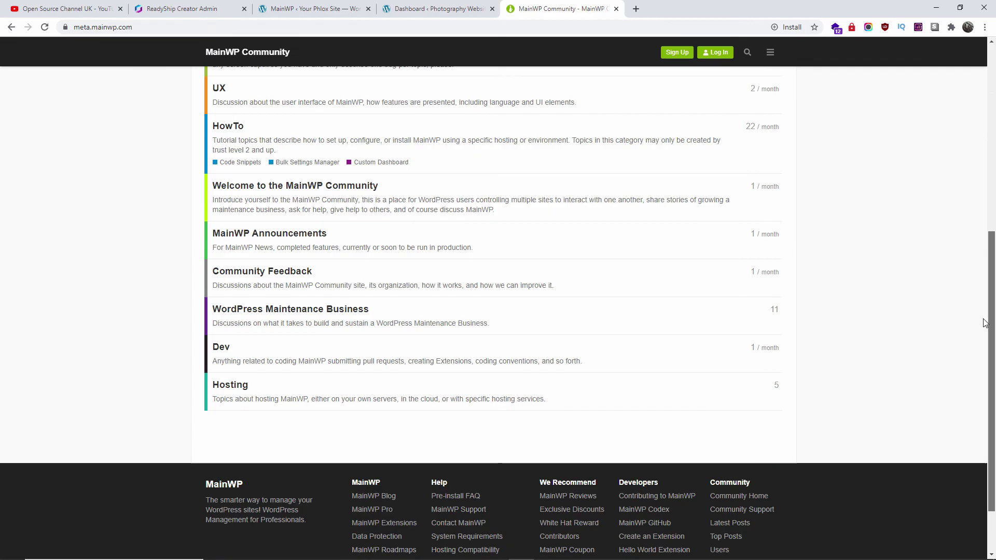